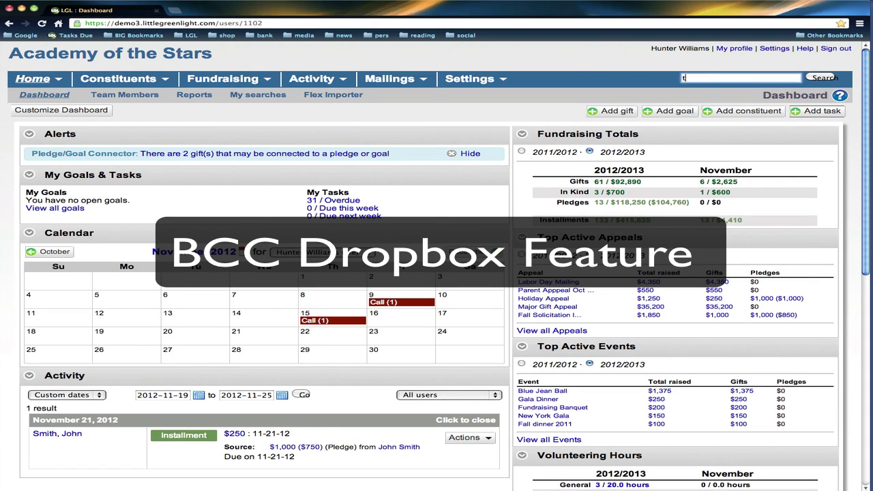
- Search constituents for the donor by full name and open their constituent details record
type("om cruise")
key("Return")
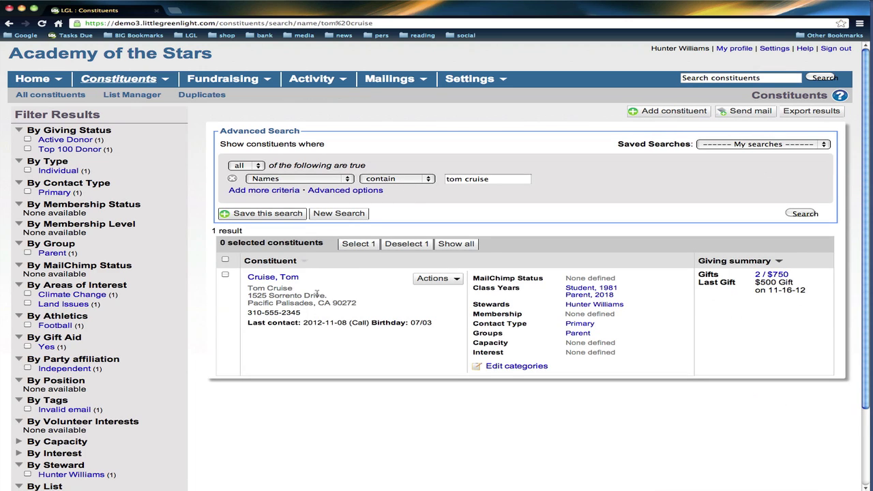
left_click(286, 278)
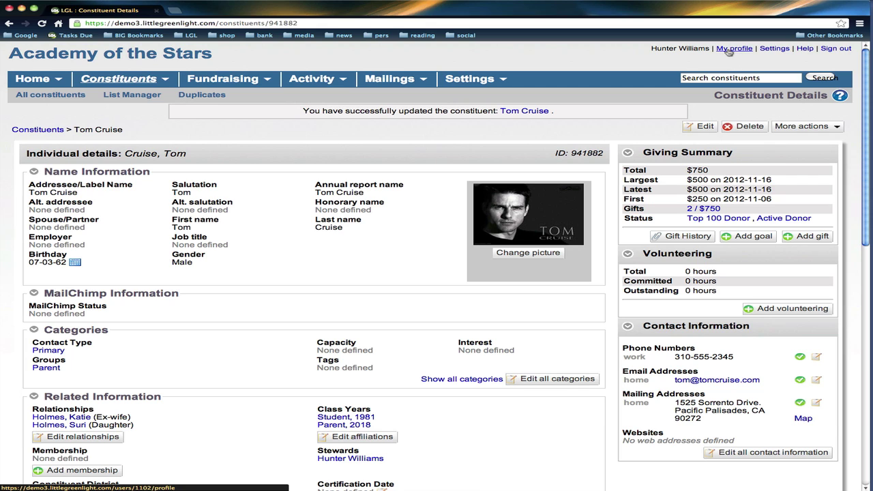
- Open My profile and highlight the restricted and unrestricted drop box email addresses
left_click(733, 49)
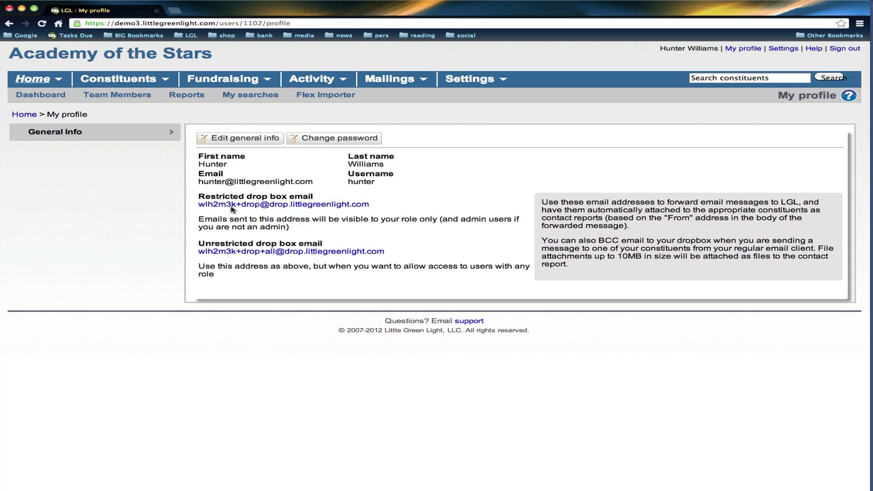
left_click_drag(197, 196, 246, 197)
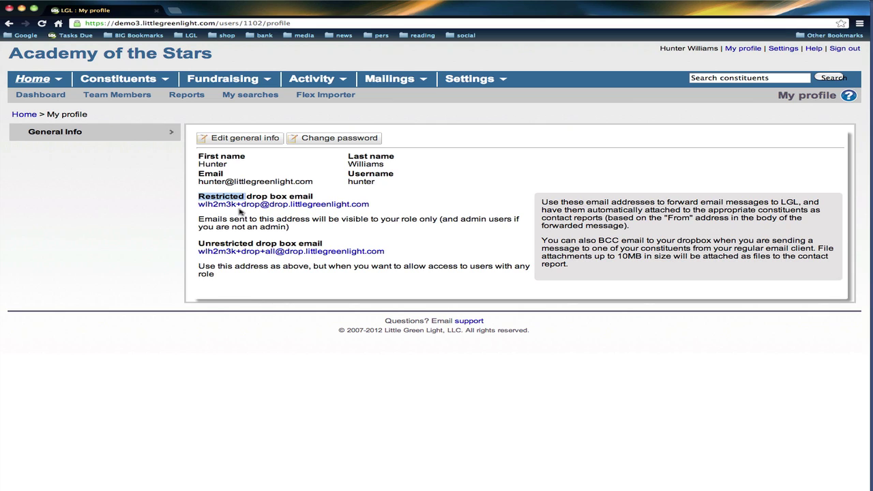
left_click(226, 244)
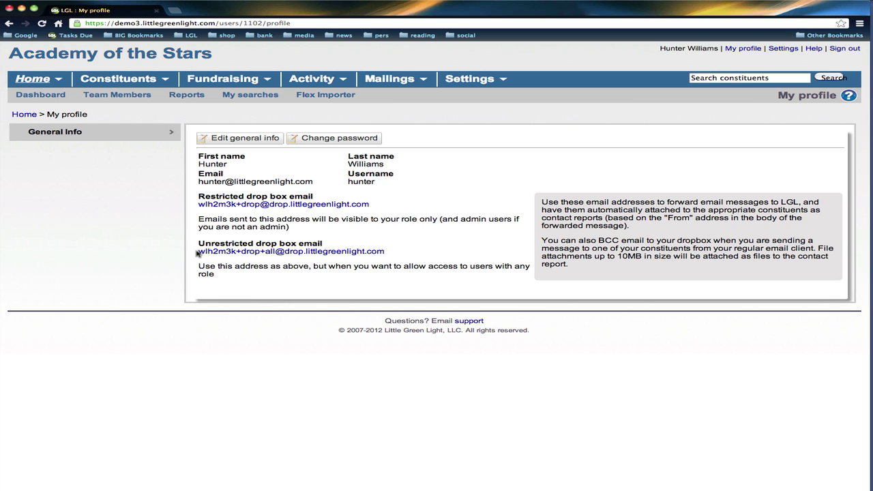
left_click_drag(195, 254, 199, 196)
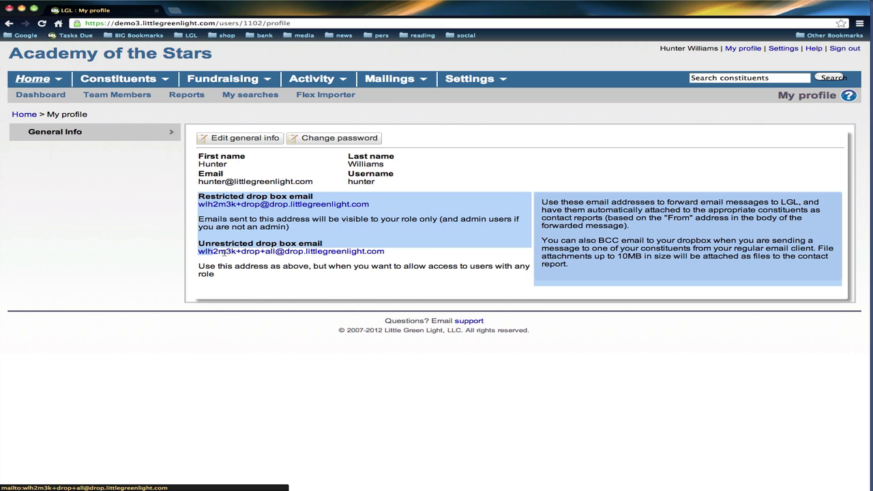
left_click(347, 251)
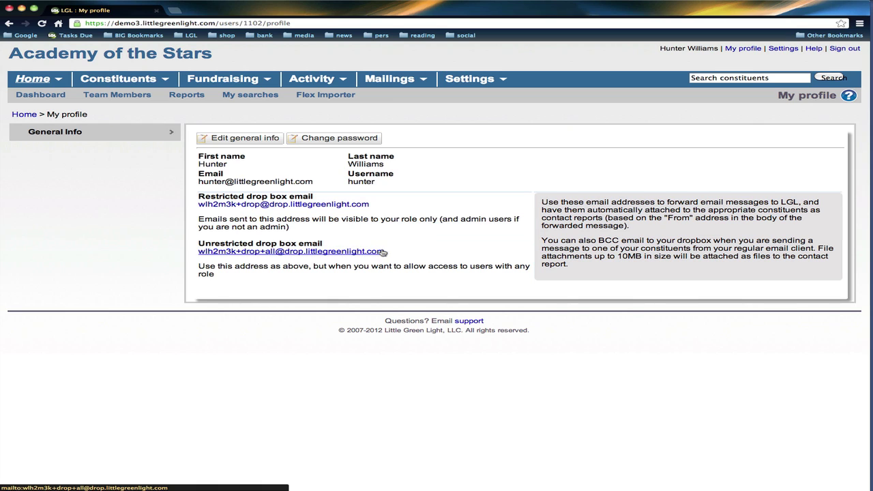
left_click_drag(386, 252, 204, 268)
key("super+c")
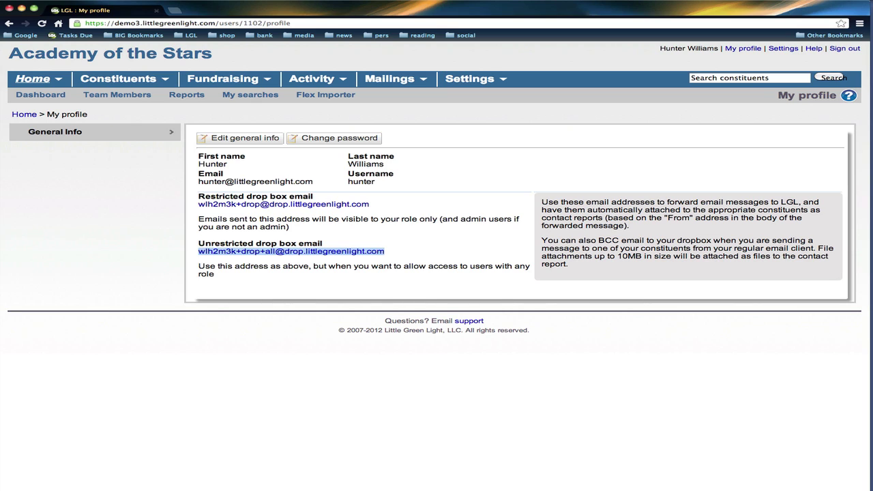
- Search for the donor by partial name and start a Gmail message from their email link
left_click(706, 78)
type("tom c")
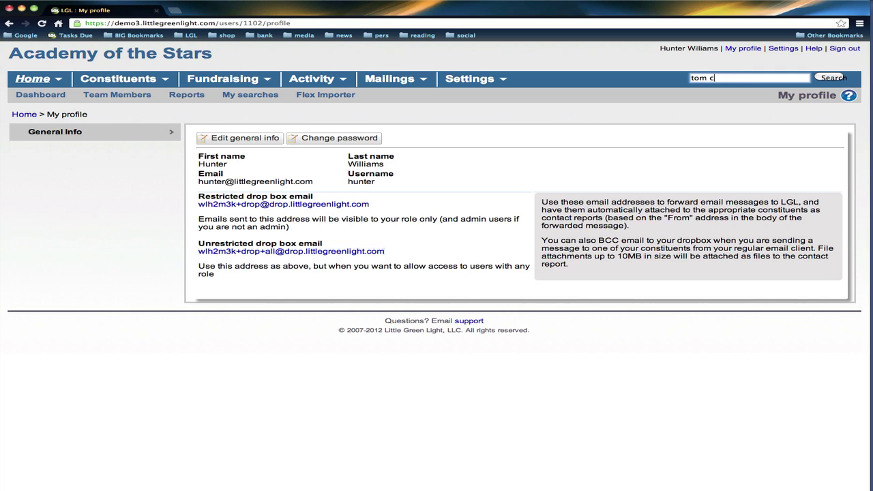
type("r")
left_click(828, 79)
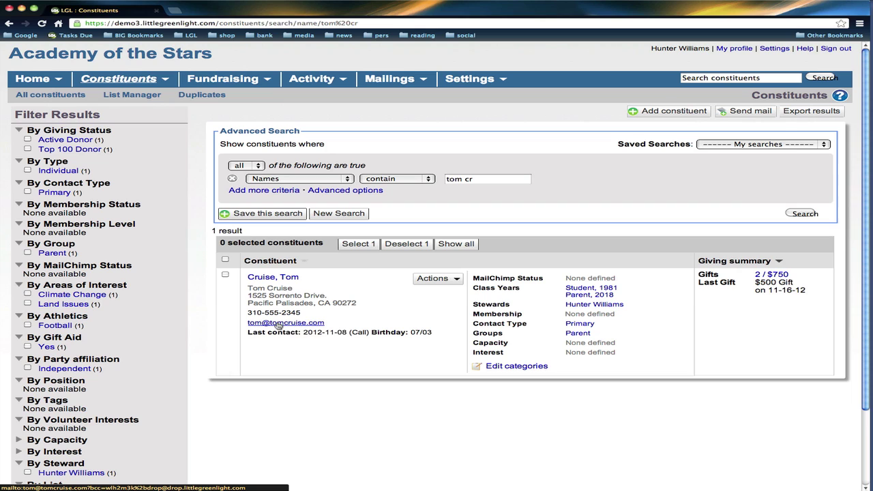
left_click(279, 323)
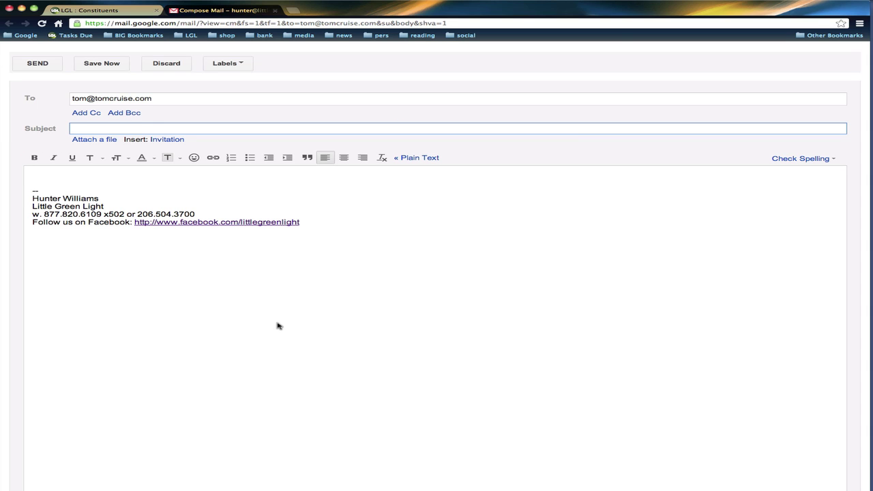
- Bcc the unrestricted drop box address and enter the subject 'Thanks for the lunch'
left_click(134, 115)
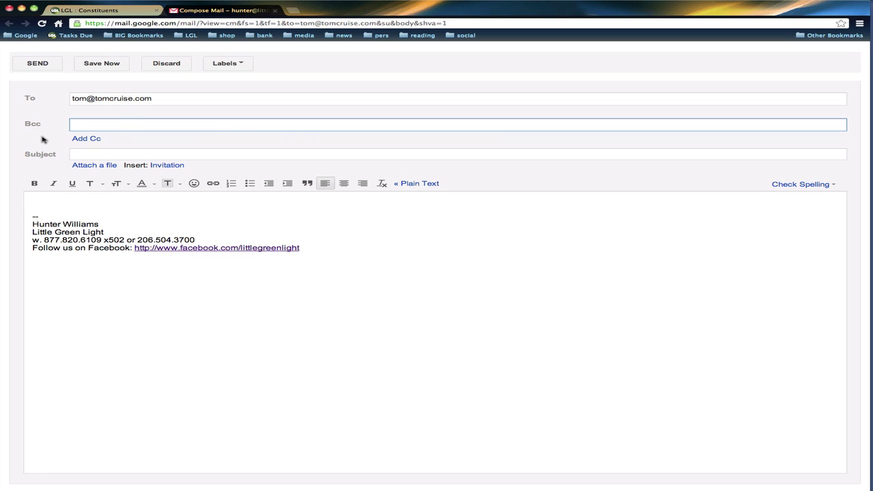
key("super+v")
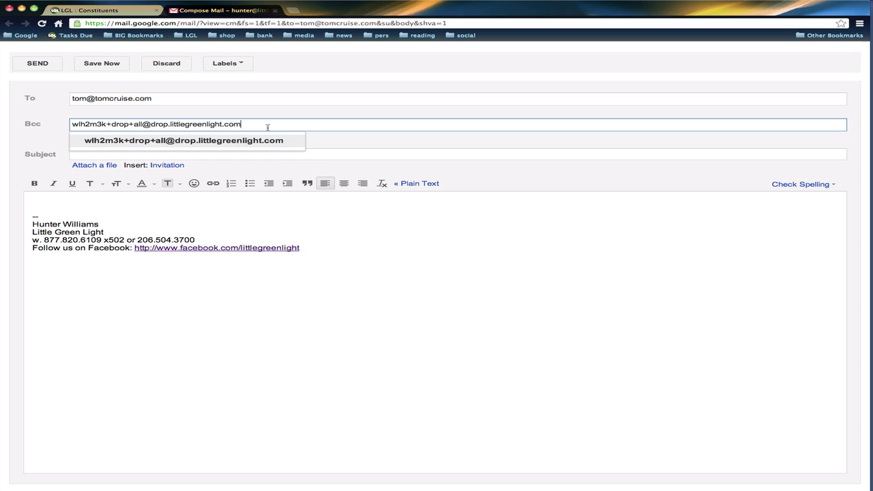
left_click(324, 154)
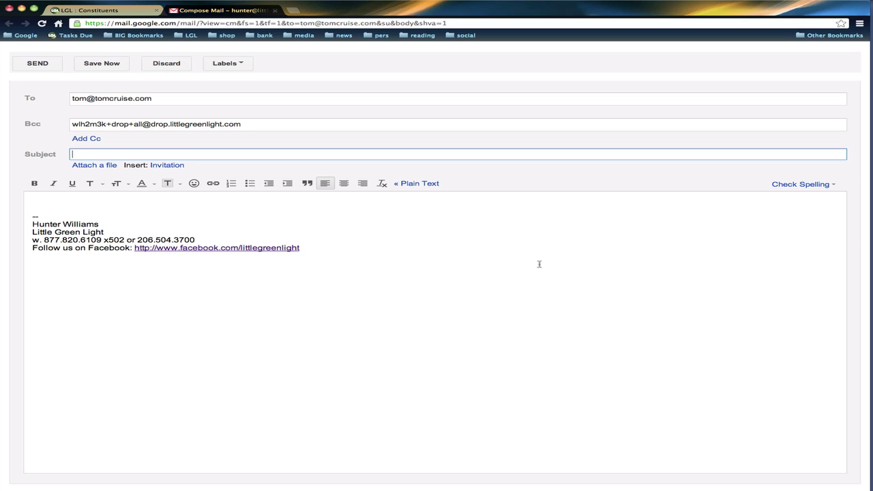
type("Thanks for the lucn")
key("BackSpace")
type("nch")
- Write the body 'Had a great lunch. That was really fun.' with a signed sign-off line
left_click(32, 201)
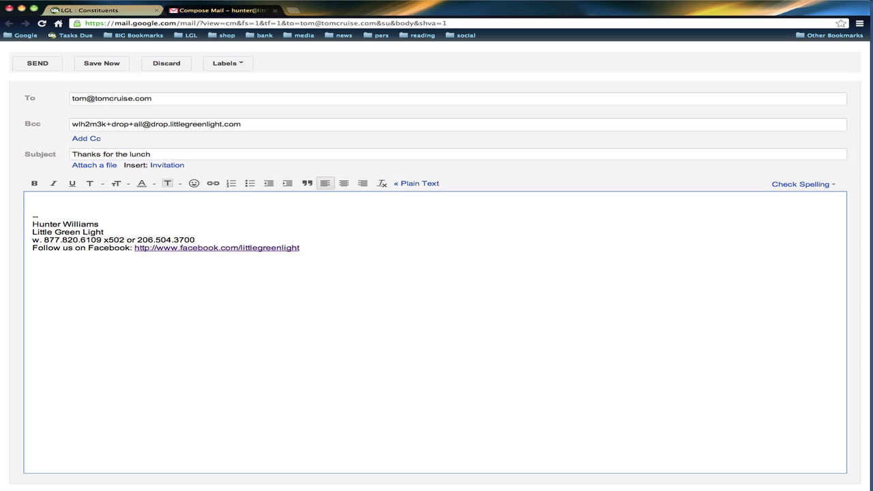
type("Had a great lunch. That was really fun.")
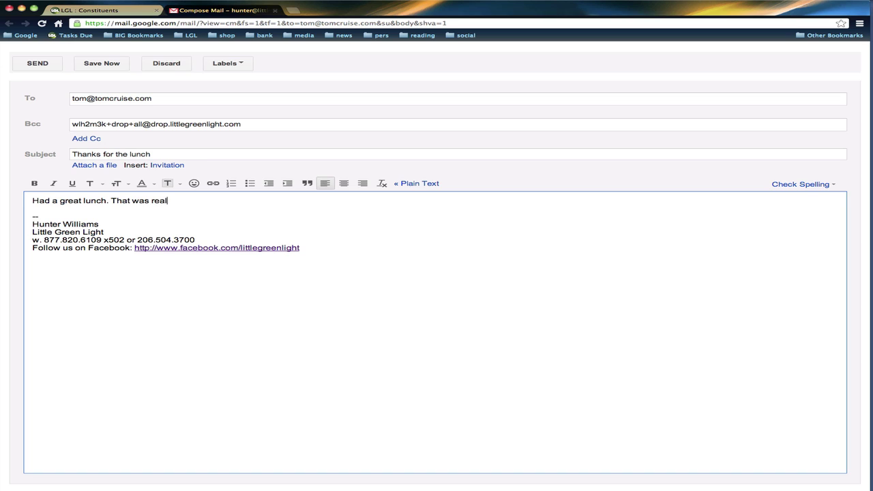
key("Return")
type("- hunter")
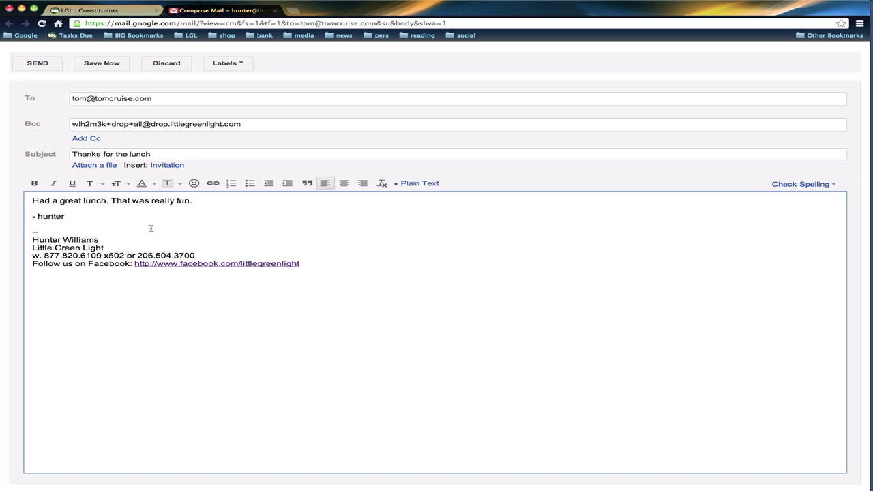
- Send the thank-you email, then open the donor's record and check its Related activity list
left_click(42, 64)
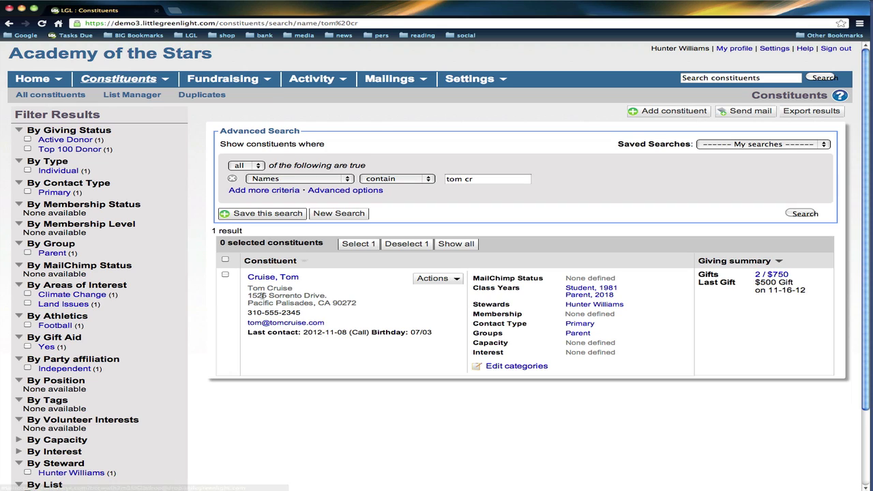
left_click(266, 279)
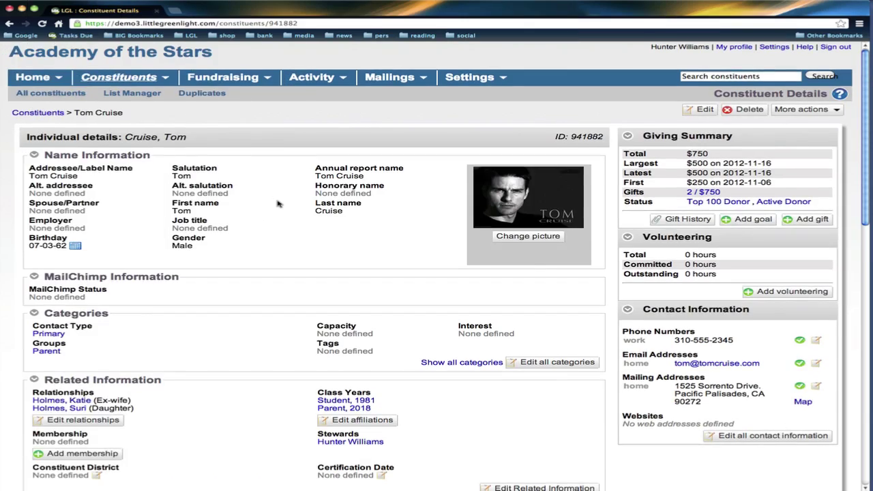
scroll(279, 204, "down", 10)
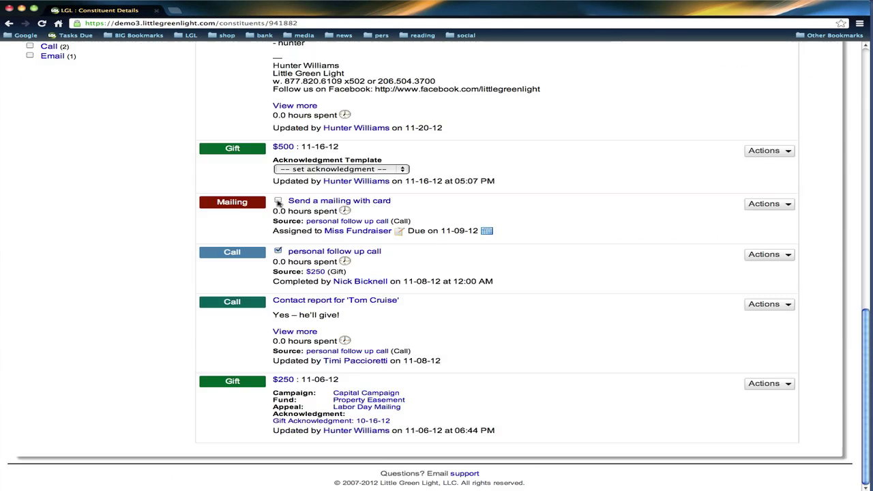
scroll(279, 203, "up", 2)
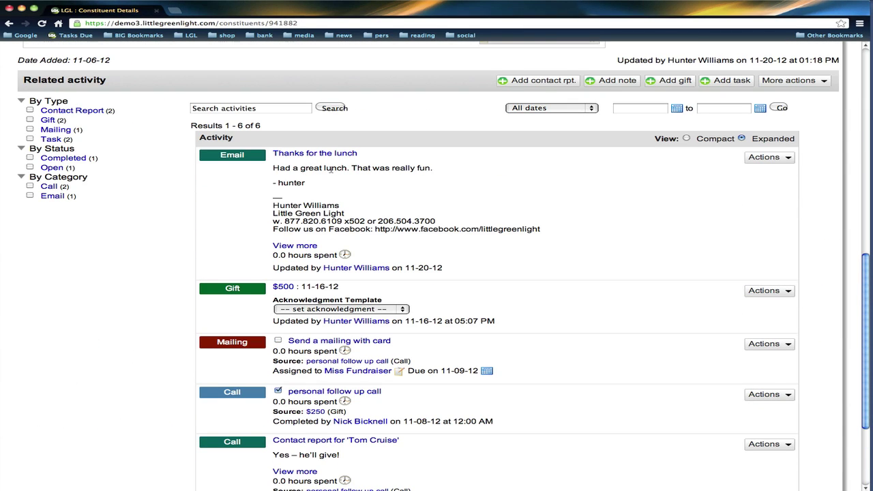
scroll(320, 164, "up", 1)
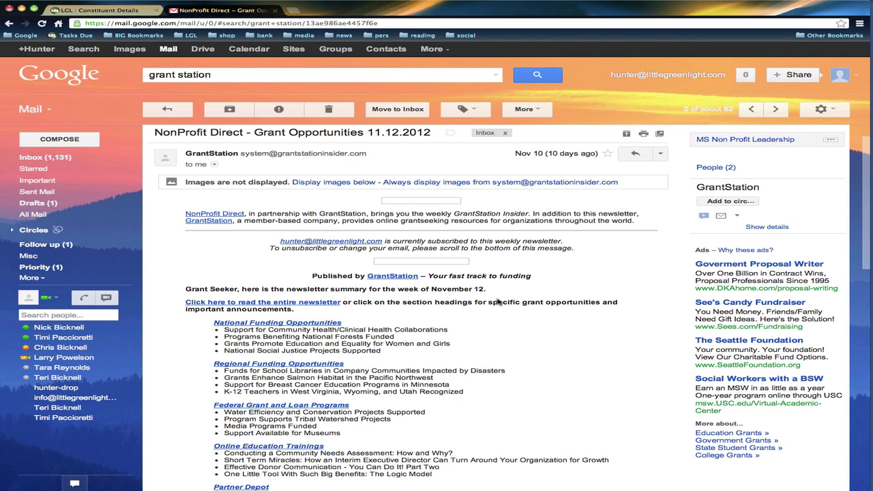
- Start forwarding the GrantStation NonProfit Direct newsletter from the message's options menu
scroll(498, 302, "down", 4)
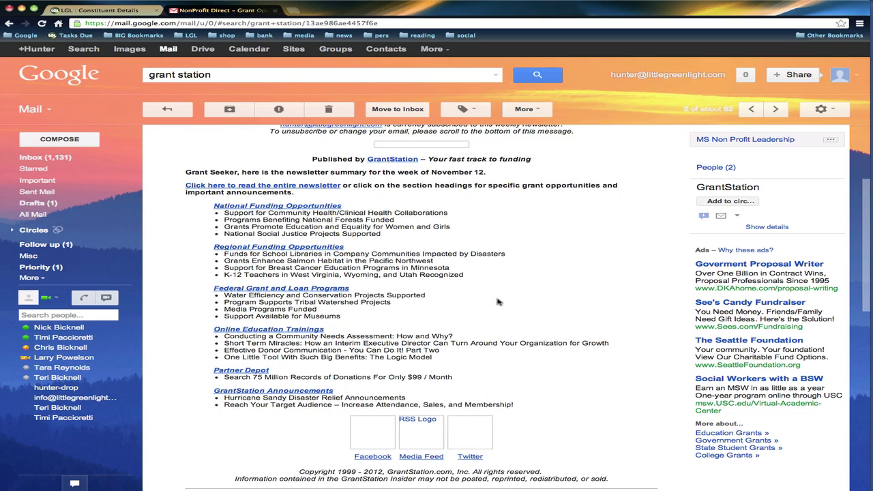
scroll(498, 302, "up", 1)
scroll(498, 302, "up", 4)
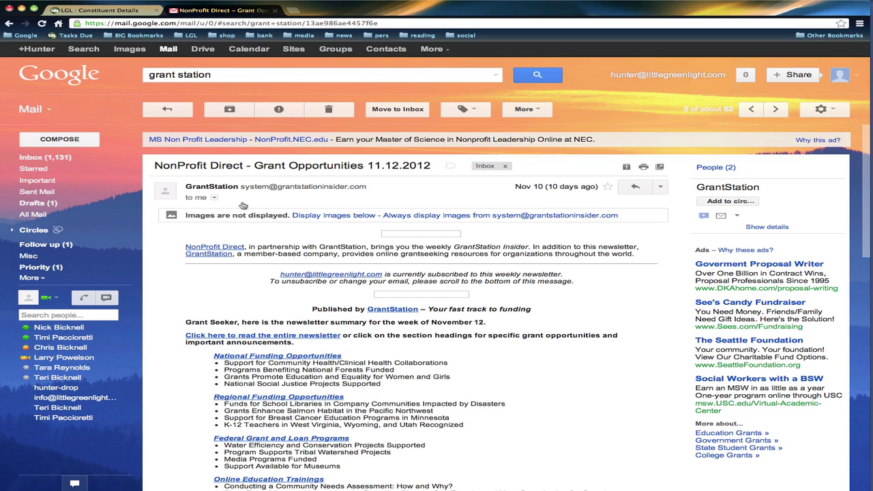
left_click(660, 186)
left_click(523, 217)
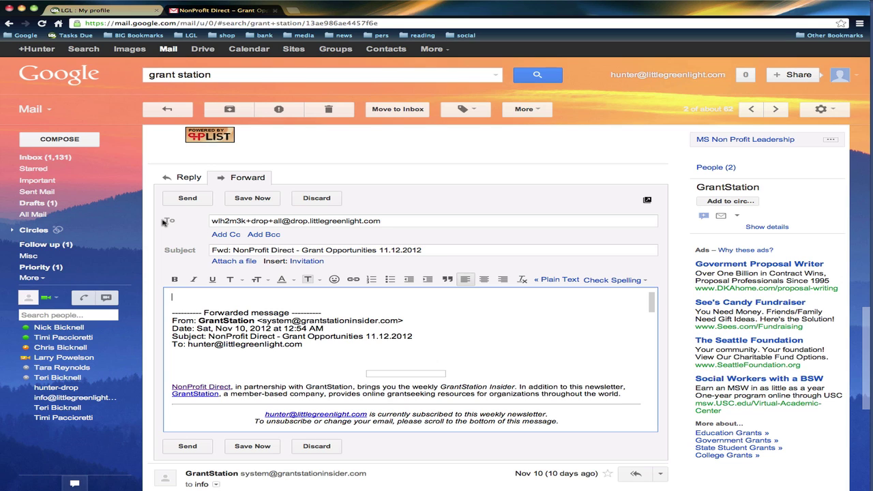
- Check the forwarded header, highlighting the original sender's From line and email address
scroll(180, 262, "down", 1)
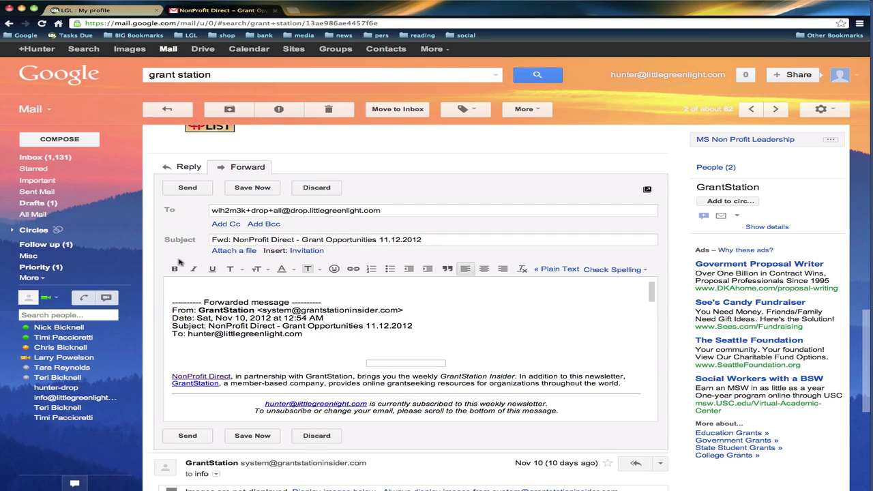
scroll(191, 315, "down", 1)
scroll(192, 300, "up", 1)
left_click_drag(171, 309, 197, 310)
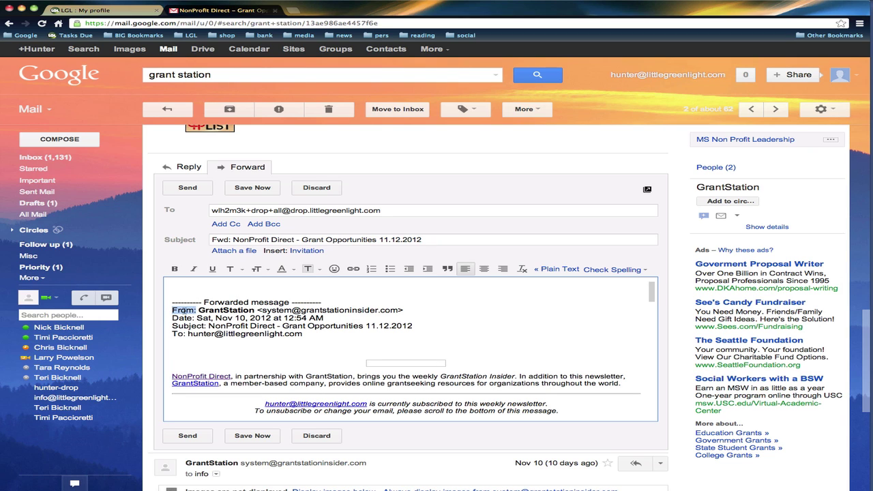
left_click_drag(197, 311, 416, 312)
left_click(419, 311)
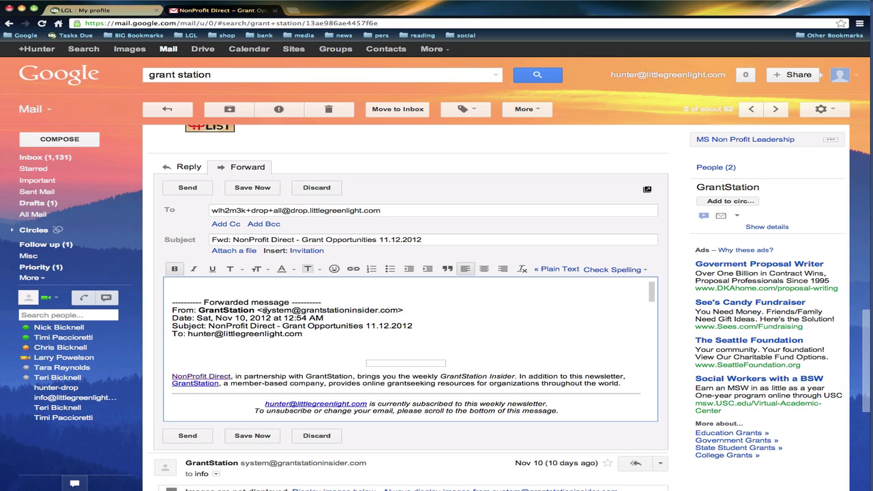
left_click_drag(263, 310, 398, 311)
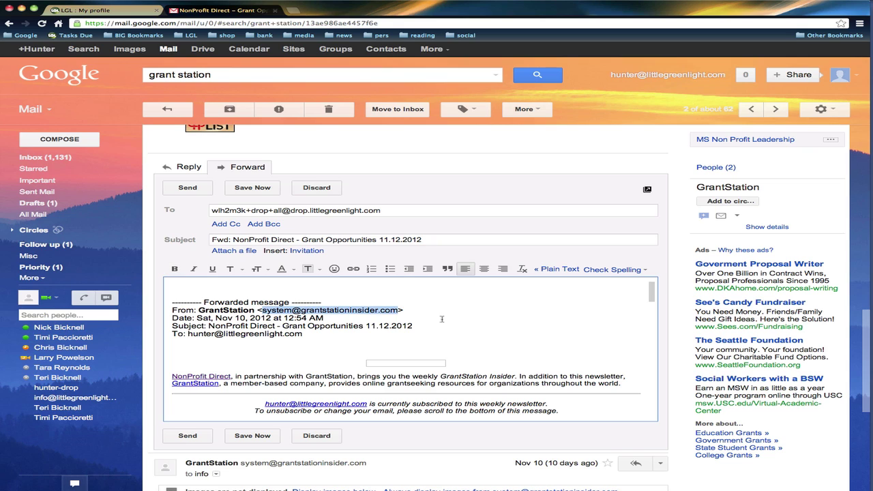
left_click(408, 308)
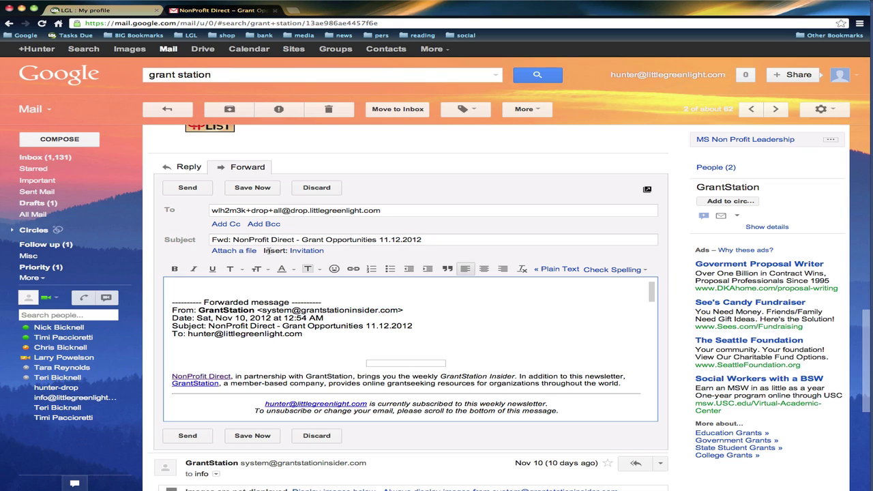
- Send the forwarded newsletter to the Little Green Light drop box address
left_click(197, 188)
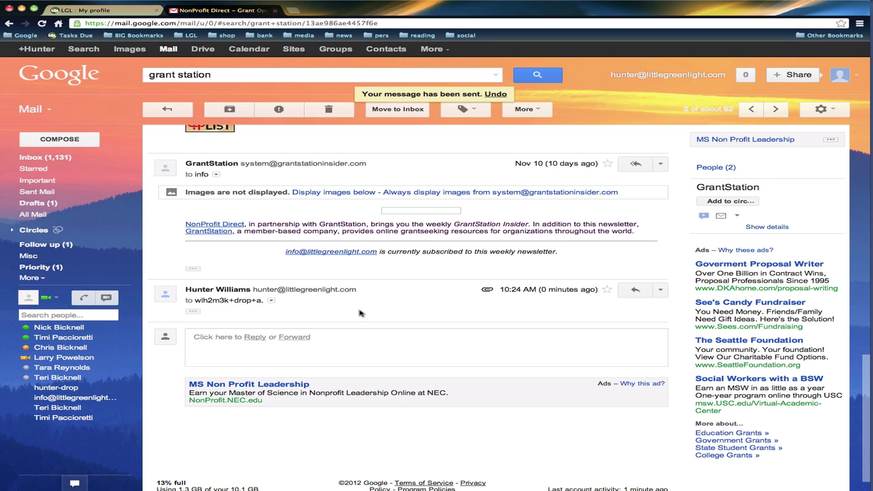
scroll(360, 313, "up", 10)
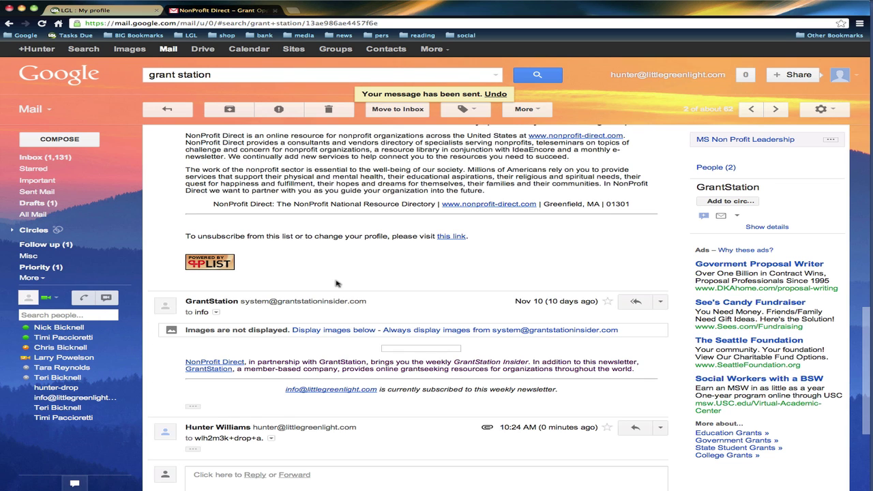
scroll(300, 266, "up", 3)
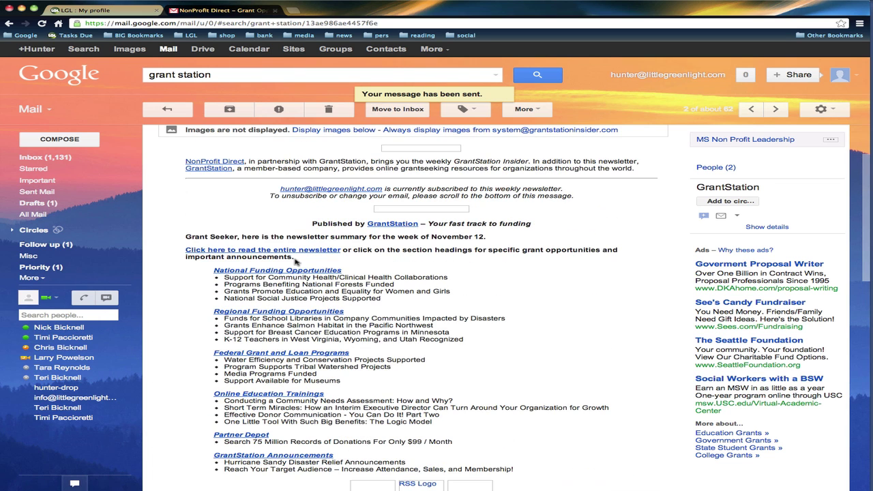
scroll(422, 276, "up", 2)
scroll(422, 275, "up", 1)
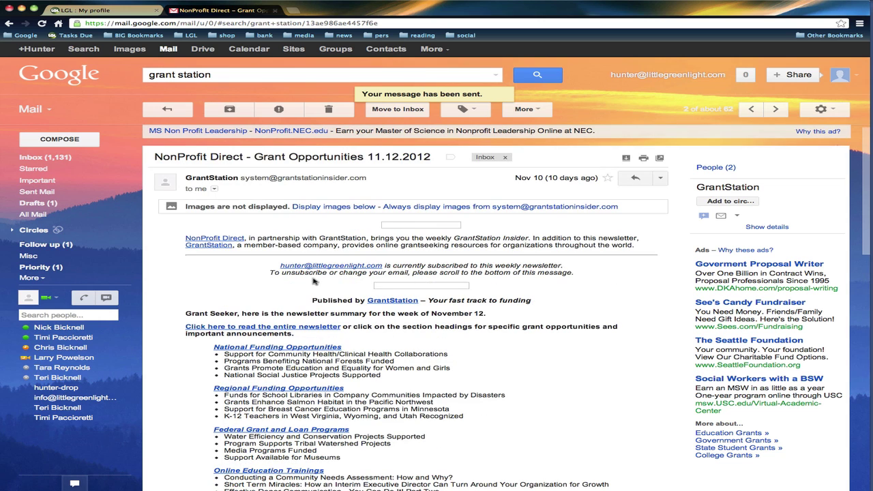